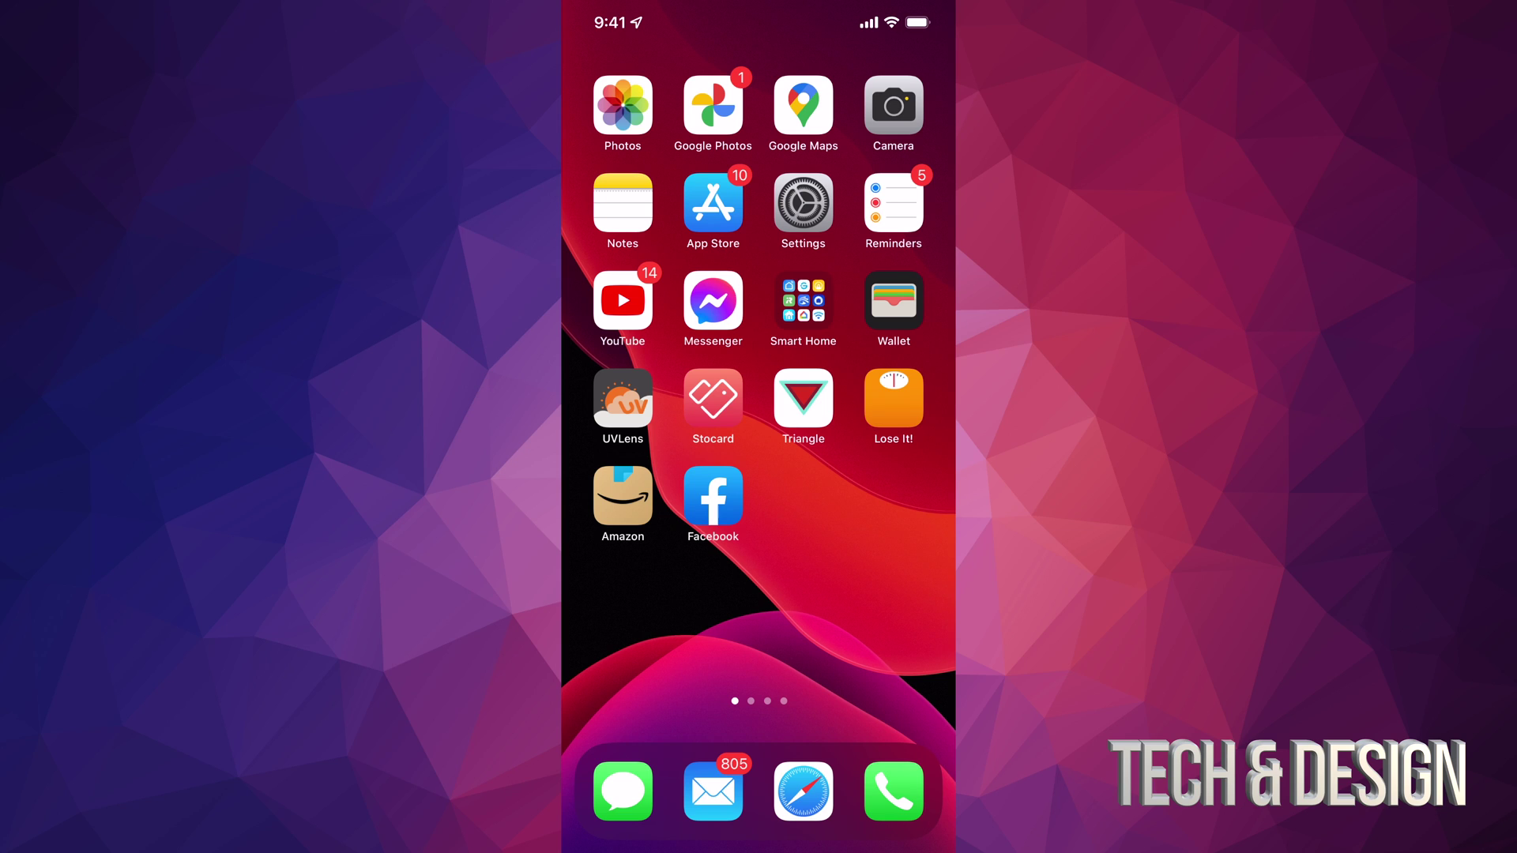
- Launch the App Store from the Home Screen to its Today page
left_click(712, 205)
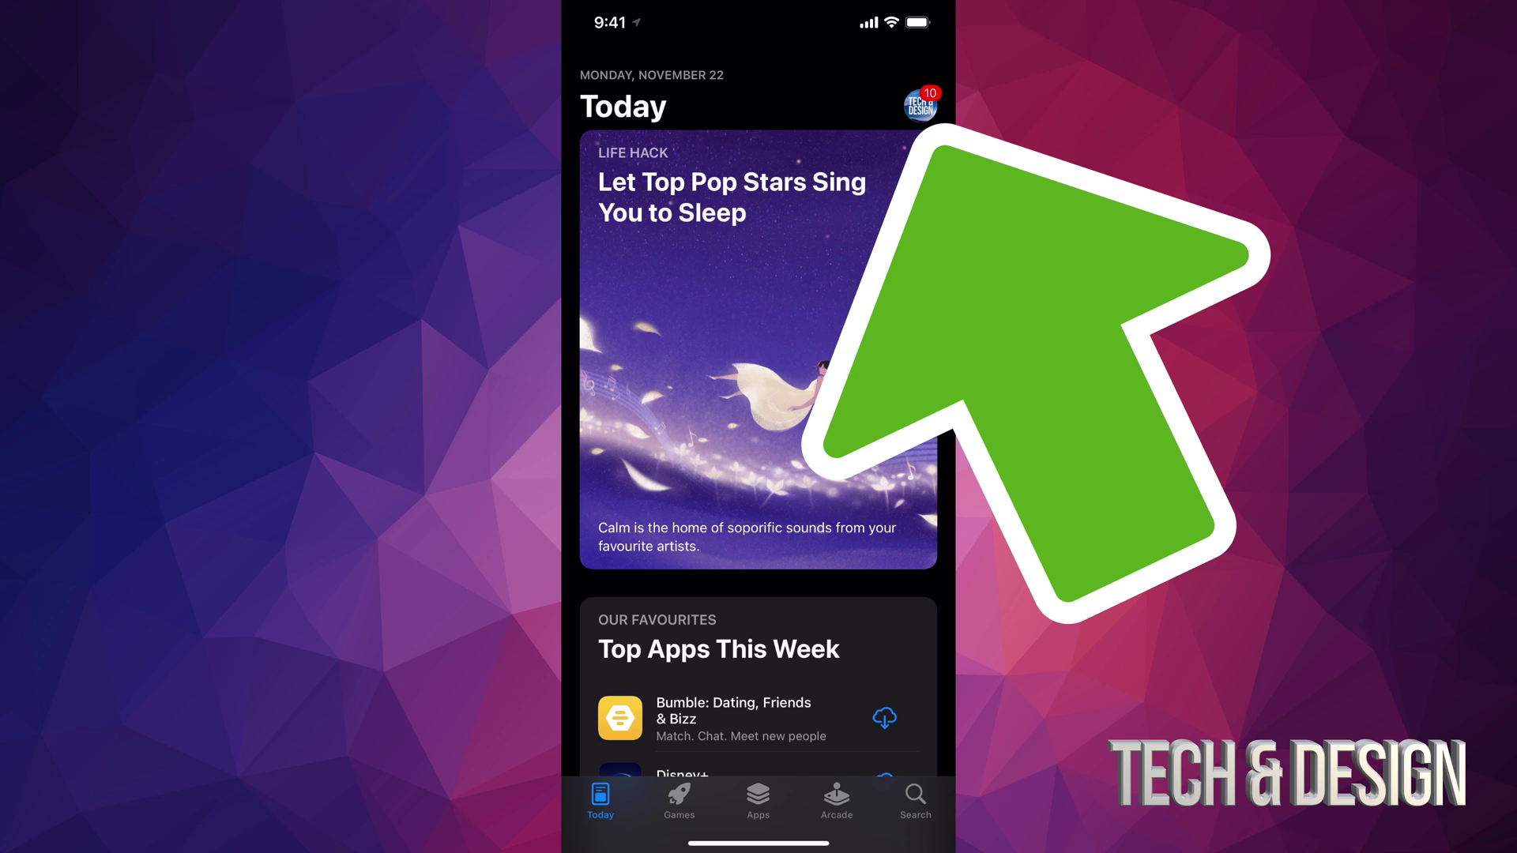
- Open the Account sheet from the profile picture to view ten available updates
left_click(920, 105)
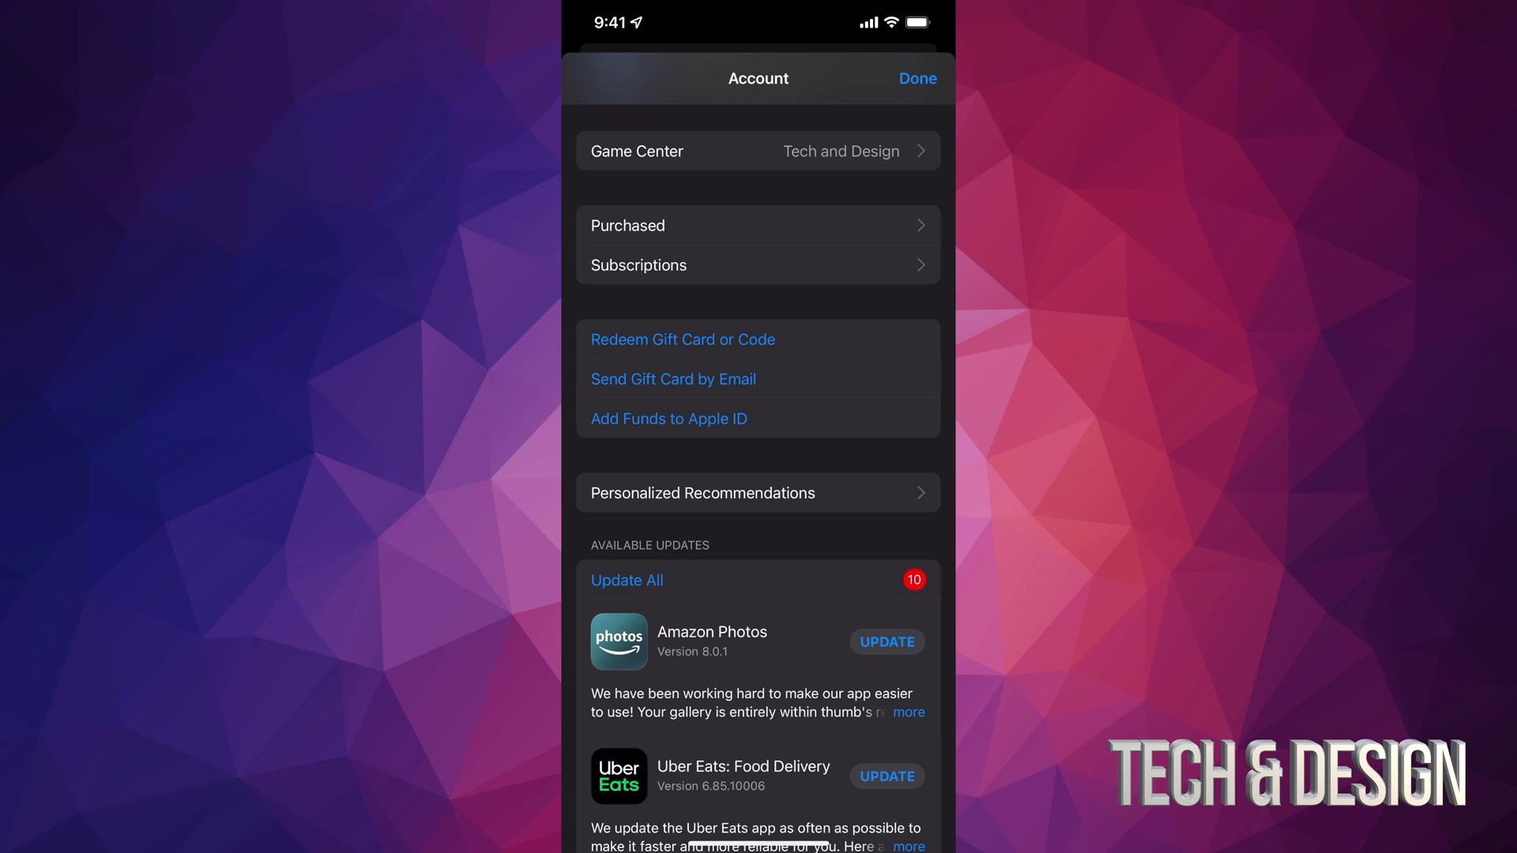
scroll(758, 474, "down", 5)
scroll(758, 474, "down", 4)
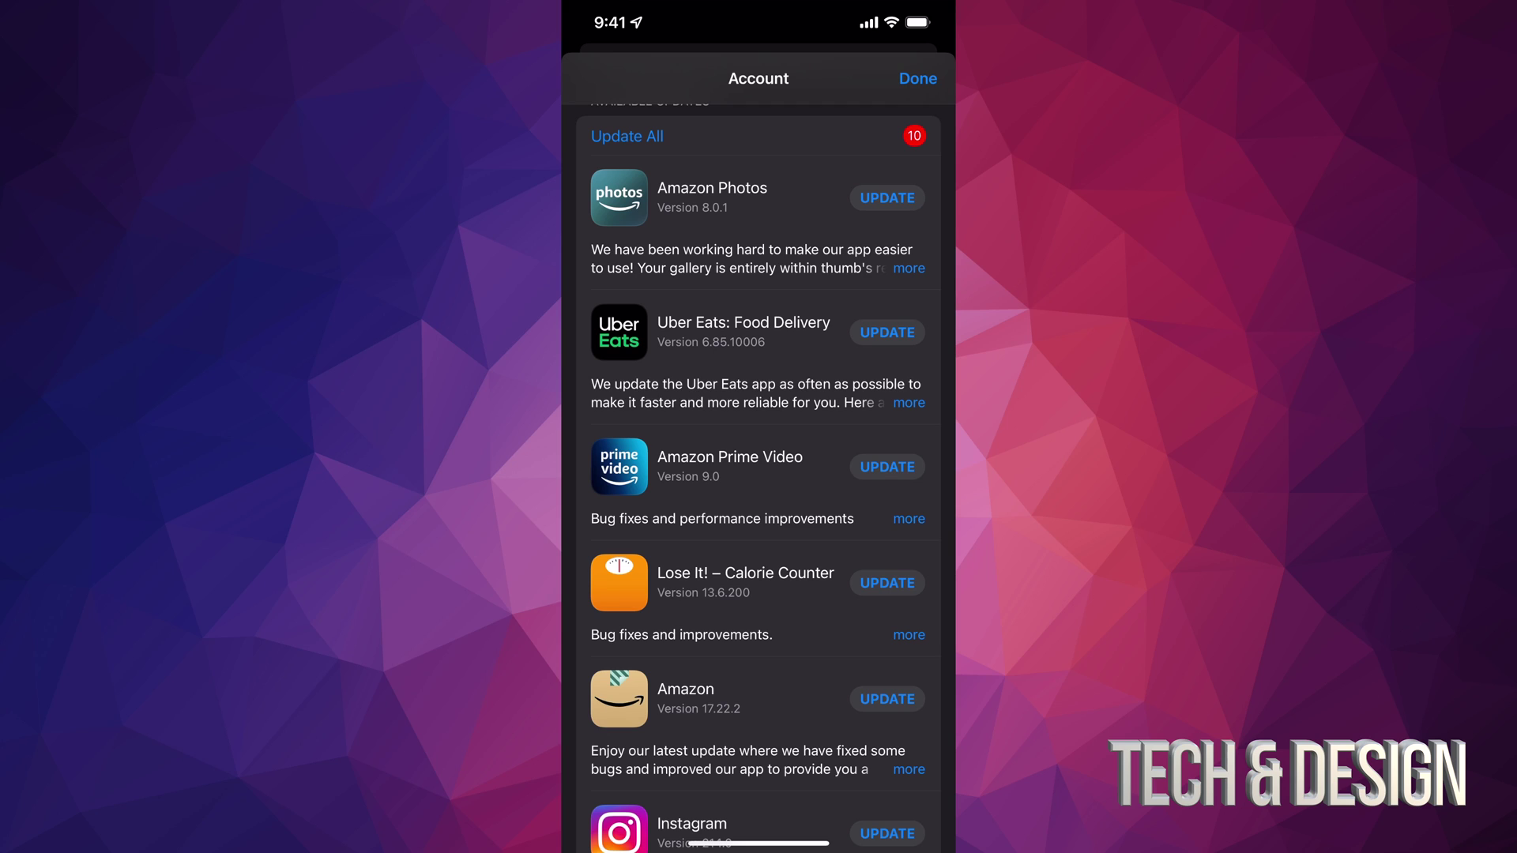
scroll(758, 474, "up", 1)
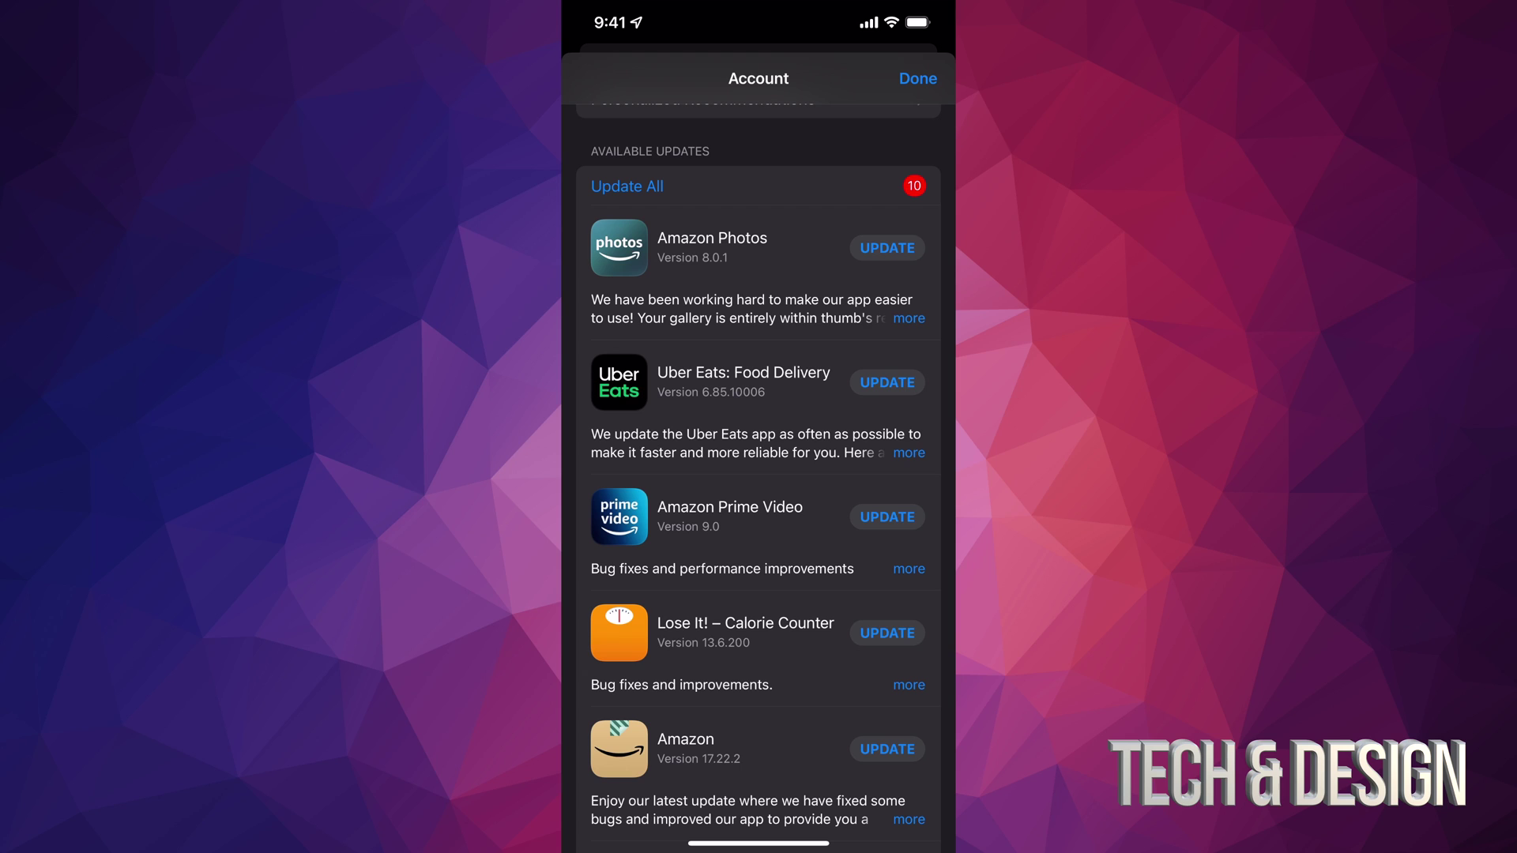
scroll(759, 474, "down", 5)
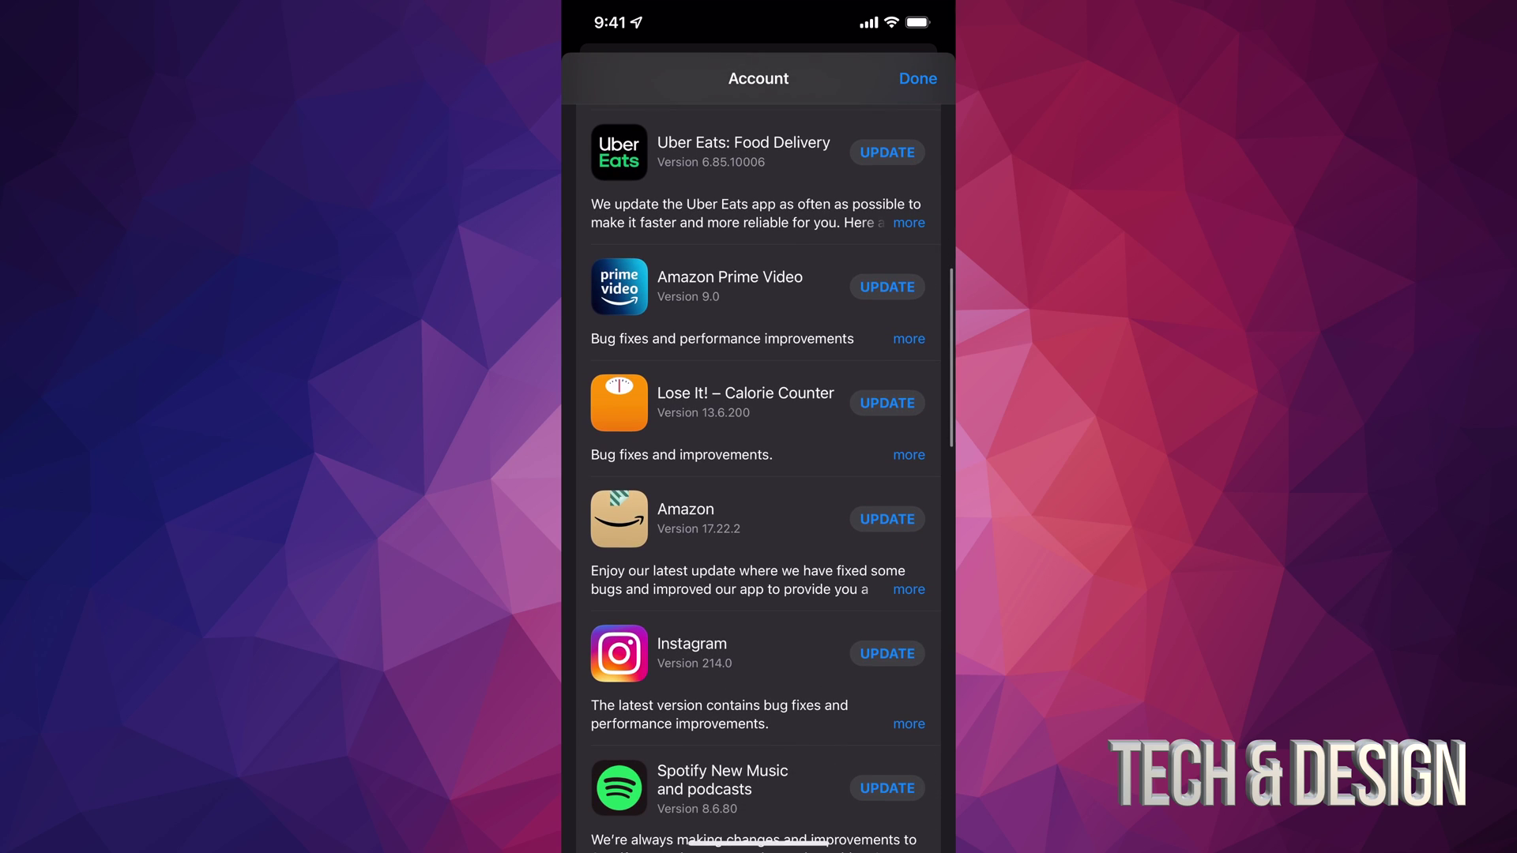
scroll(758, 474, "down", 5)
scroll(758, 474, "down", 5)
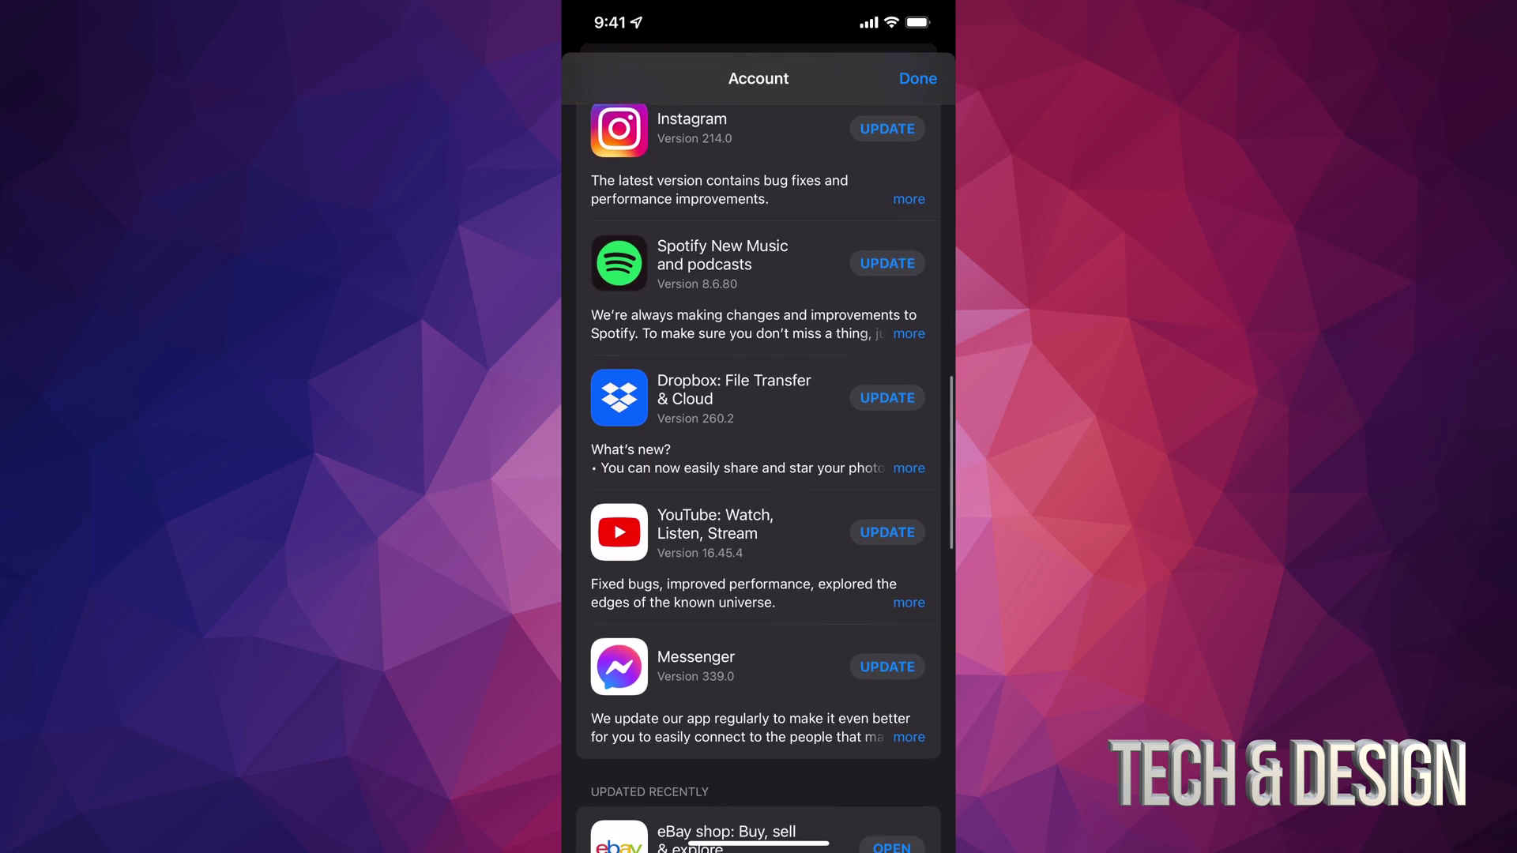
scroll(759, 474, "down", 2)
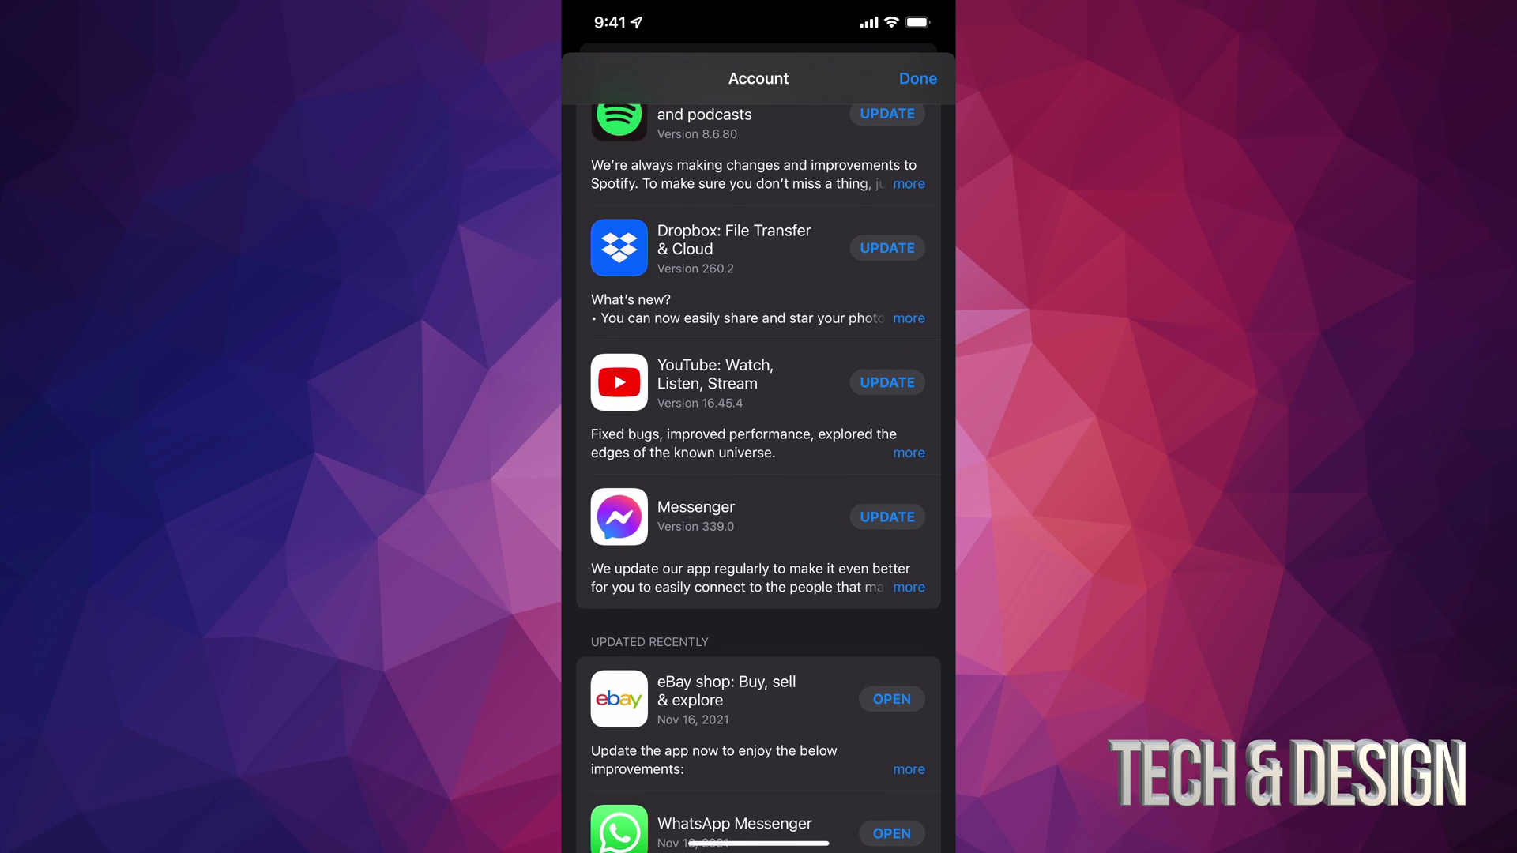
scroll(758, 474, "up", 1)
scroll(759, 475, "up", 1)
scroll(759, 474, "up", 2)
scroll(758, 474, "up", 3)
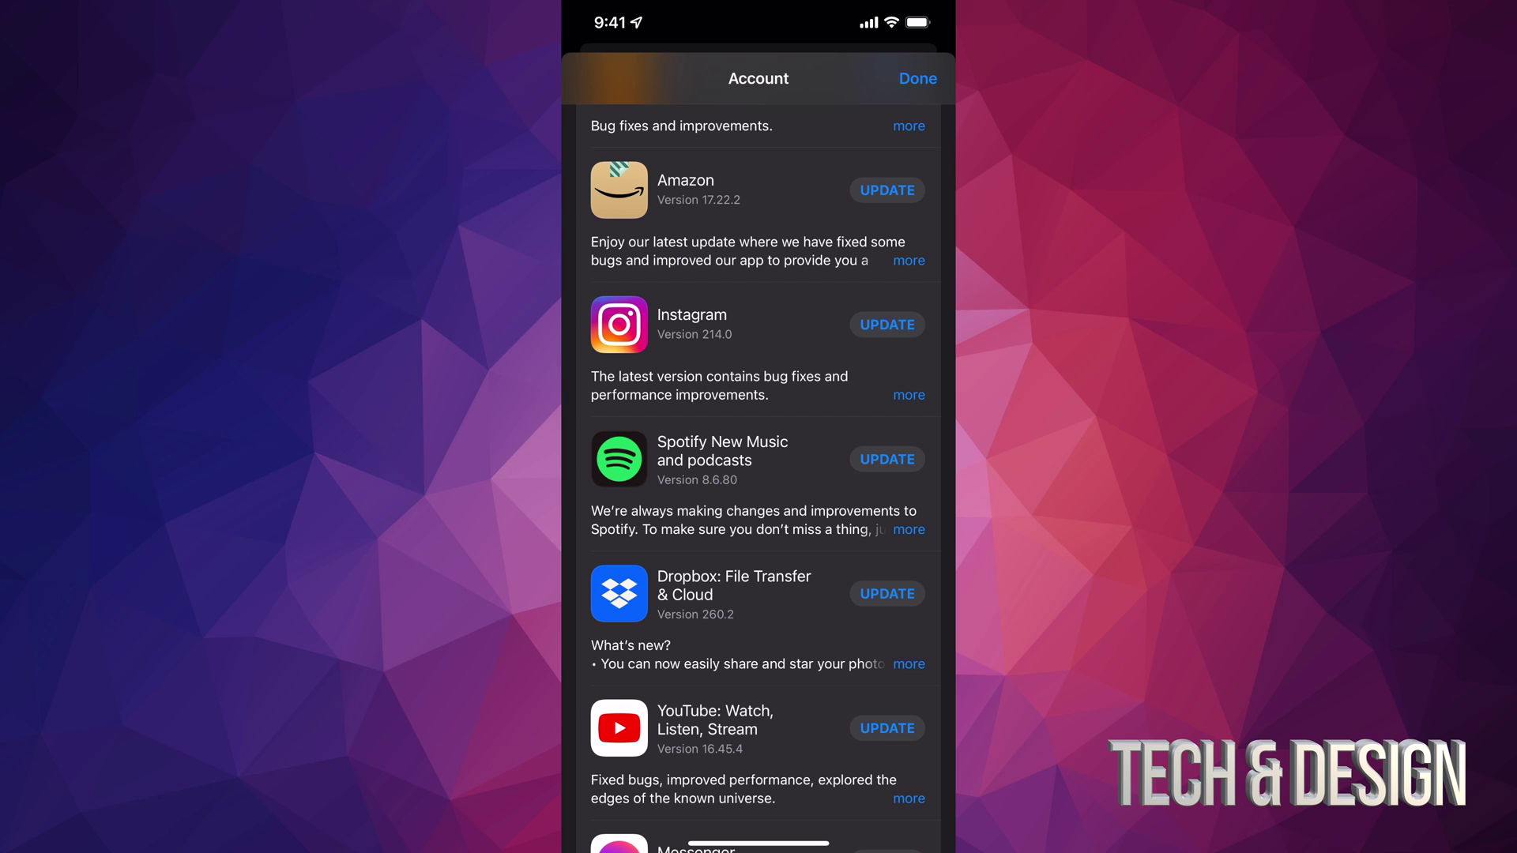
scroll(759, 474, "down", 3)
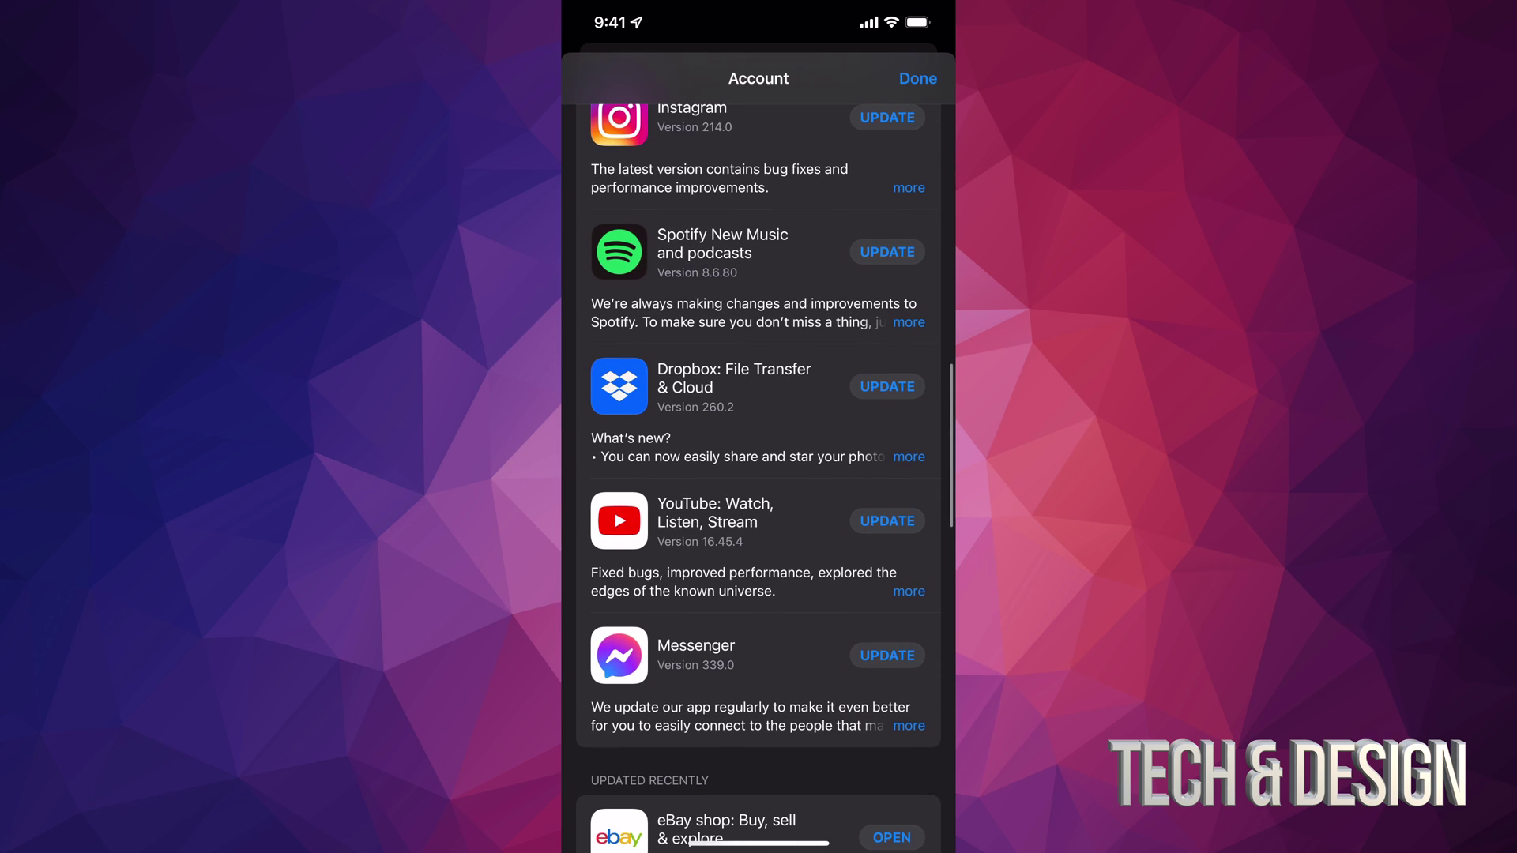
scroll(758, 474, "up", 1)
scroll(758, 474, "up", 1)
scroll(758, 474, "up", 2)
scroll(759, 474, "up", 2)
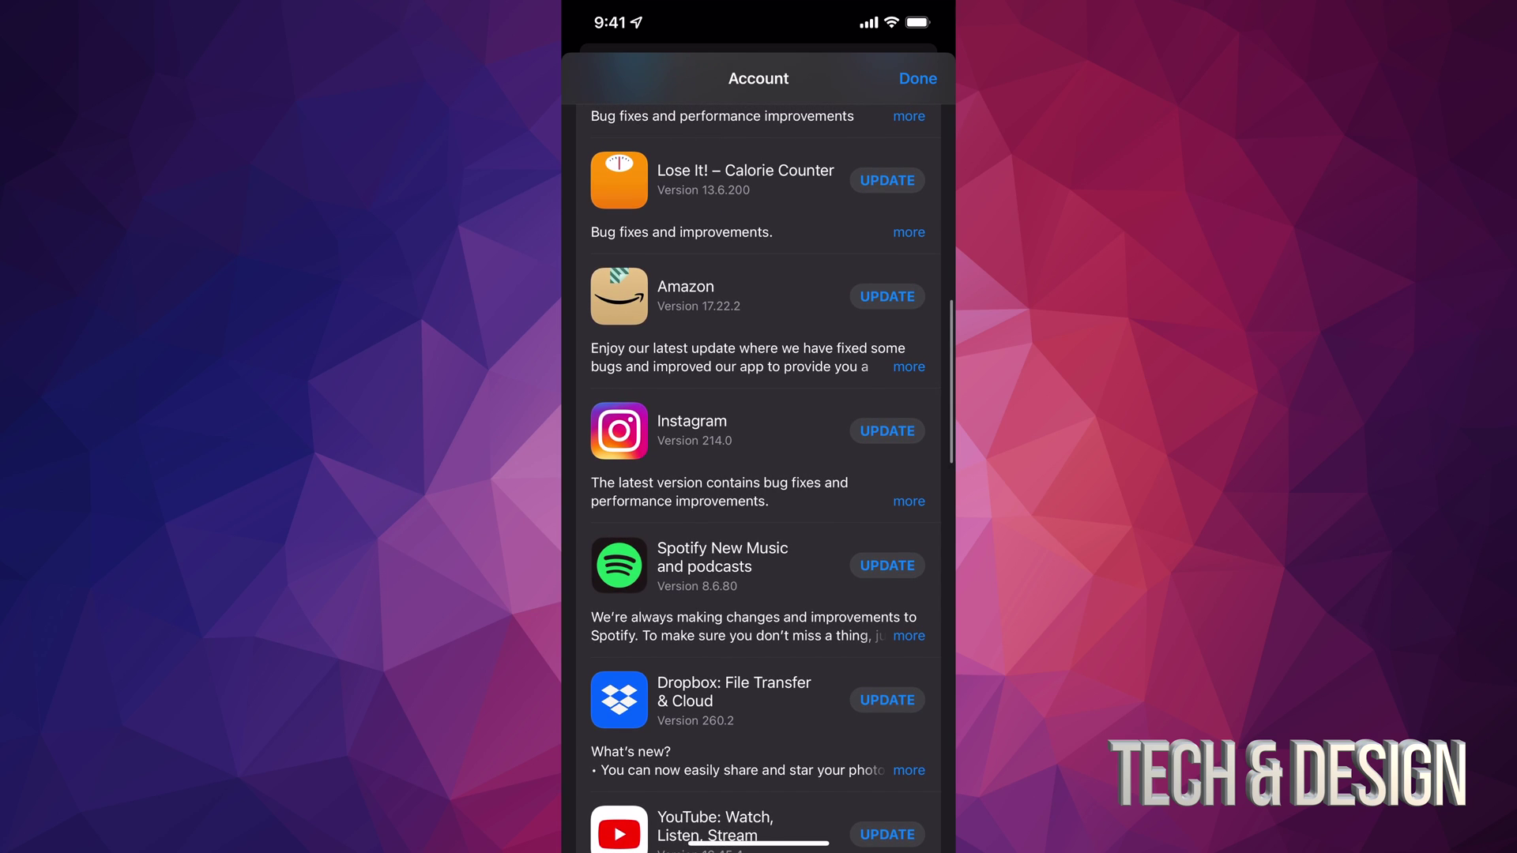
scroll(759, 475, "up", 1)
scroll(759, 474, "up", 1)
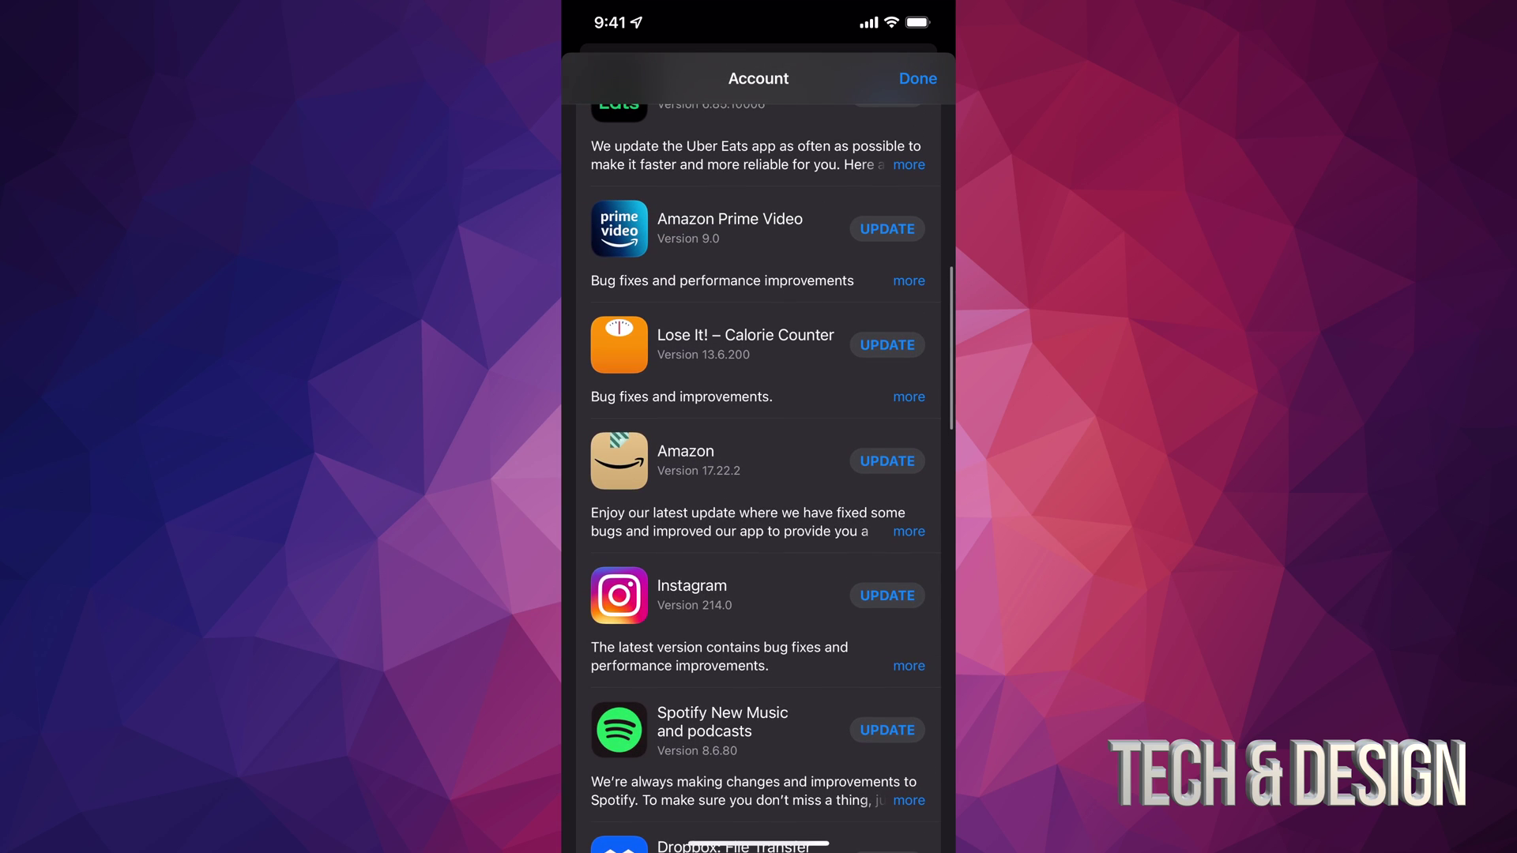
scroll(758, 475, "up", 1)
scroll(760, 475, "up", 3)
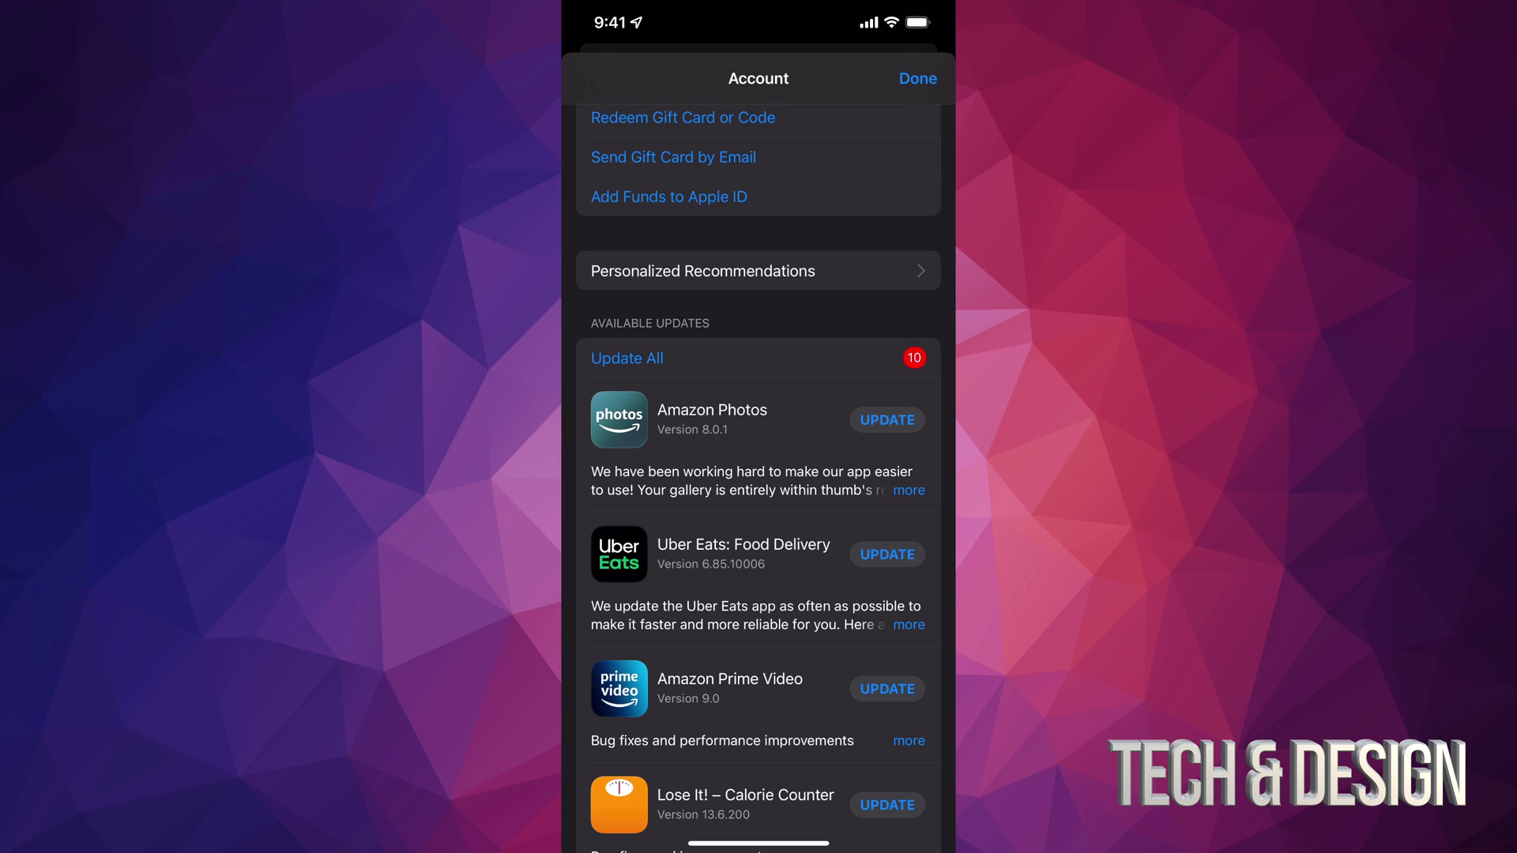
- Start all ten pending app updates with Update All
left_click(627, 359)
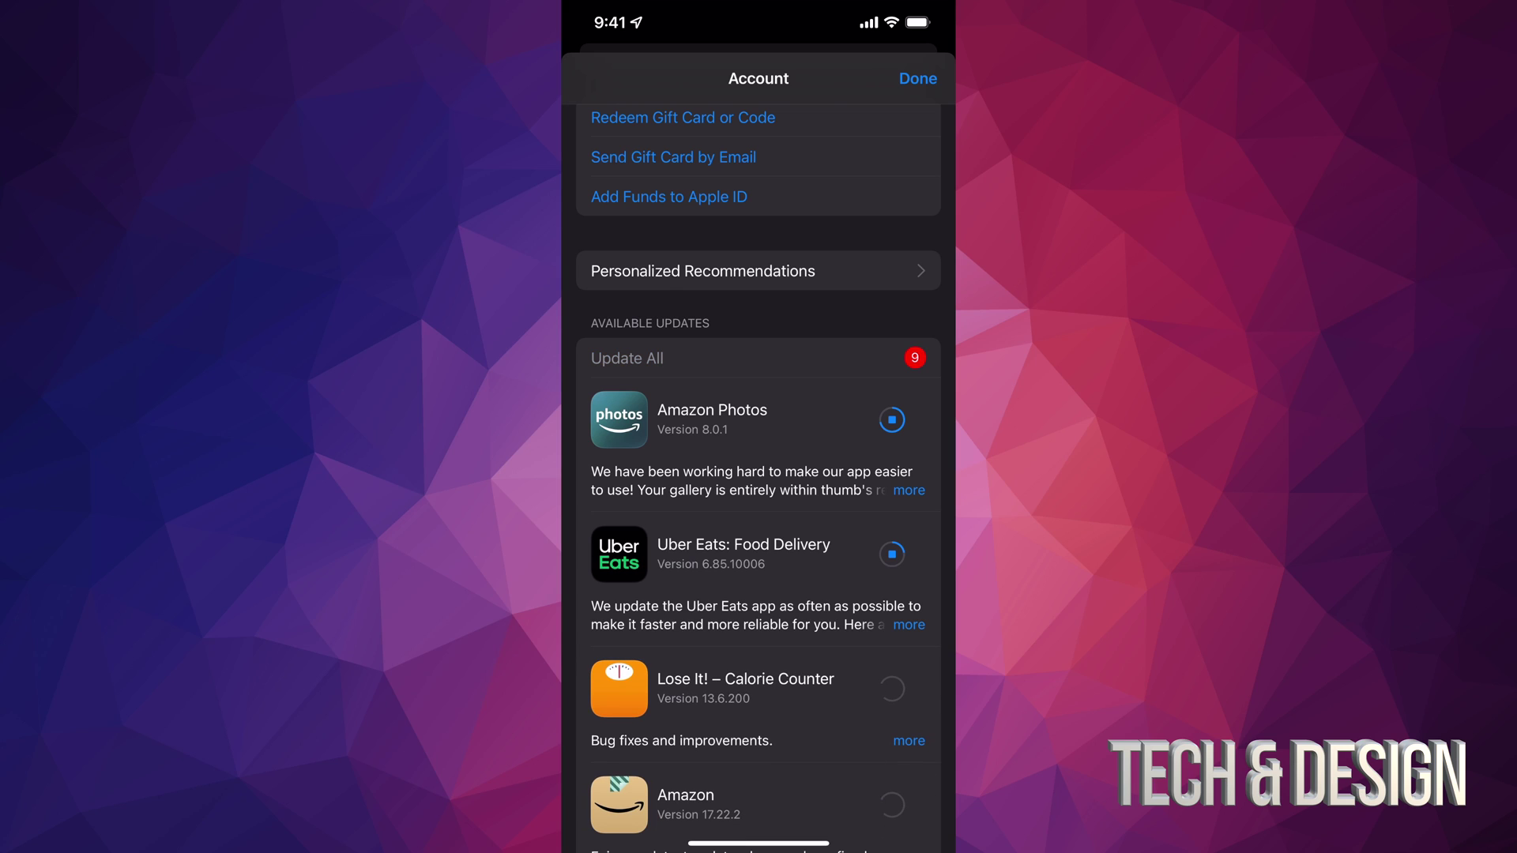
scroll(759, 475, "down", 10)
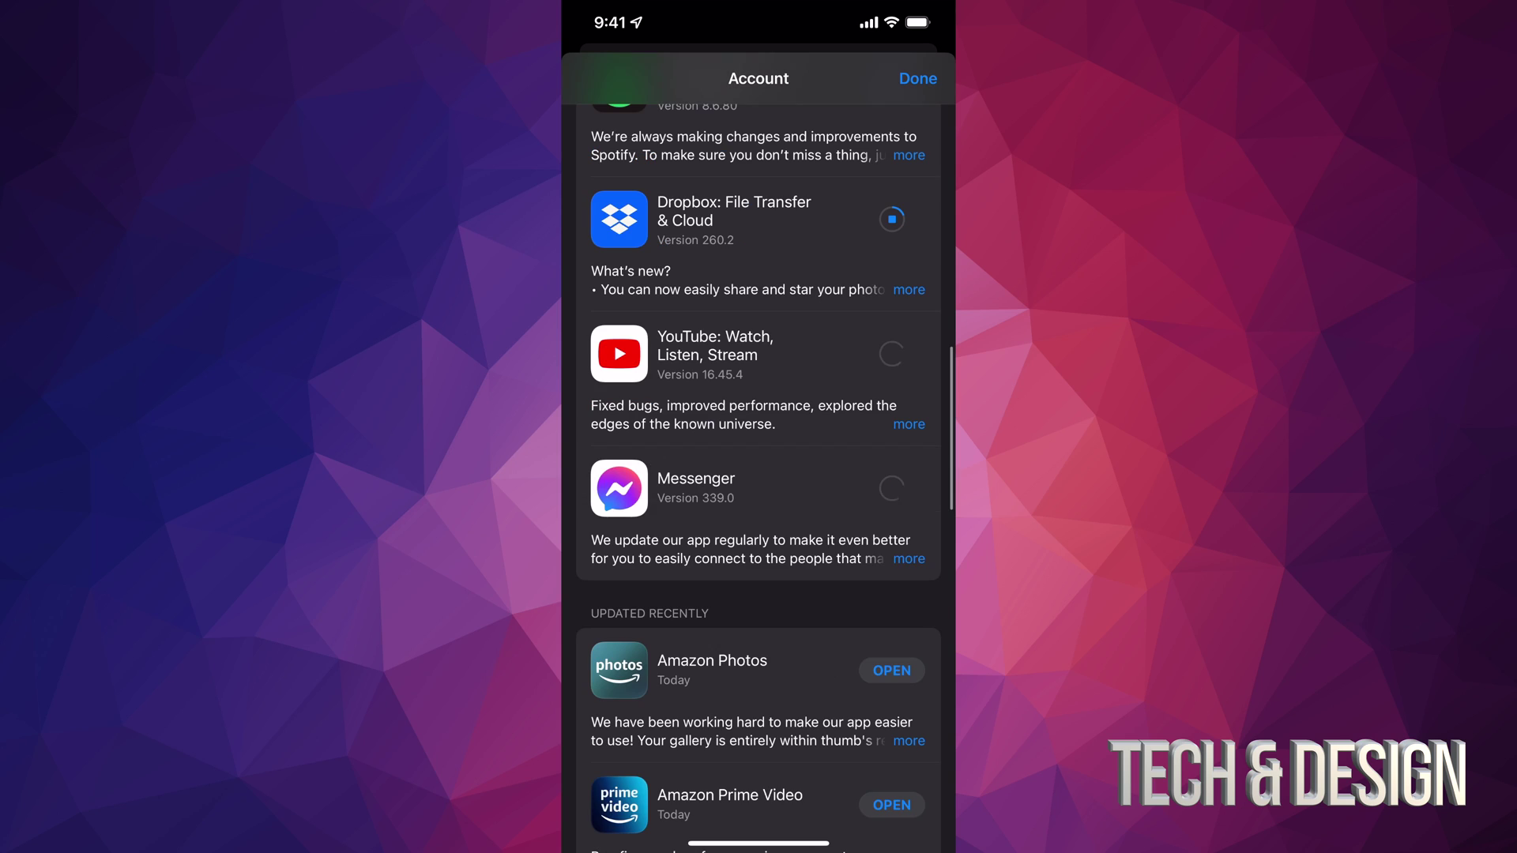
scroll(764, 474, "down", 2)
scroll(764, 474, "down", 2)
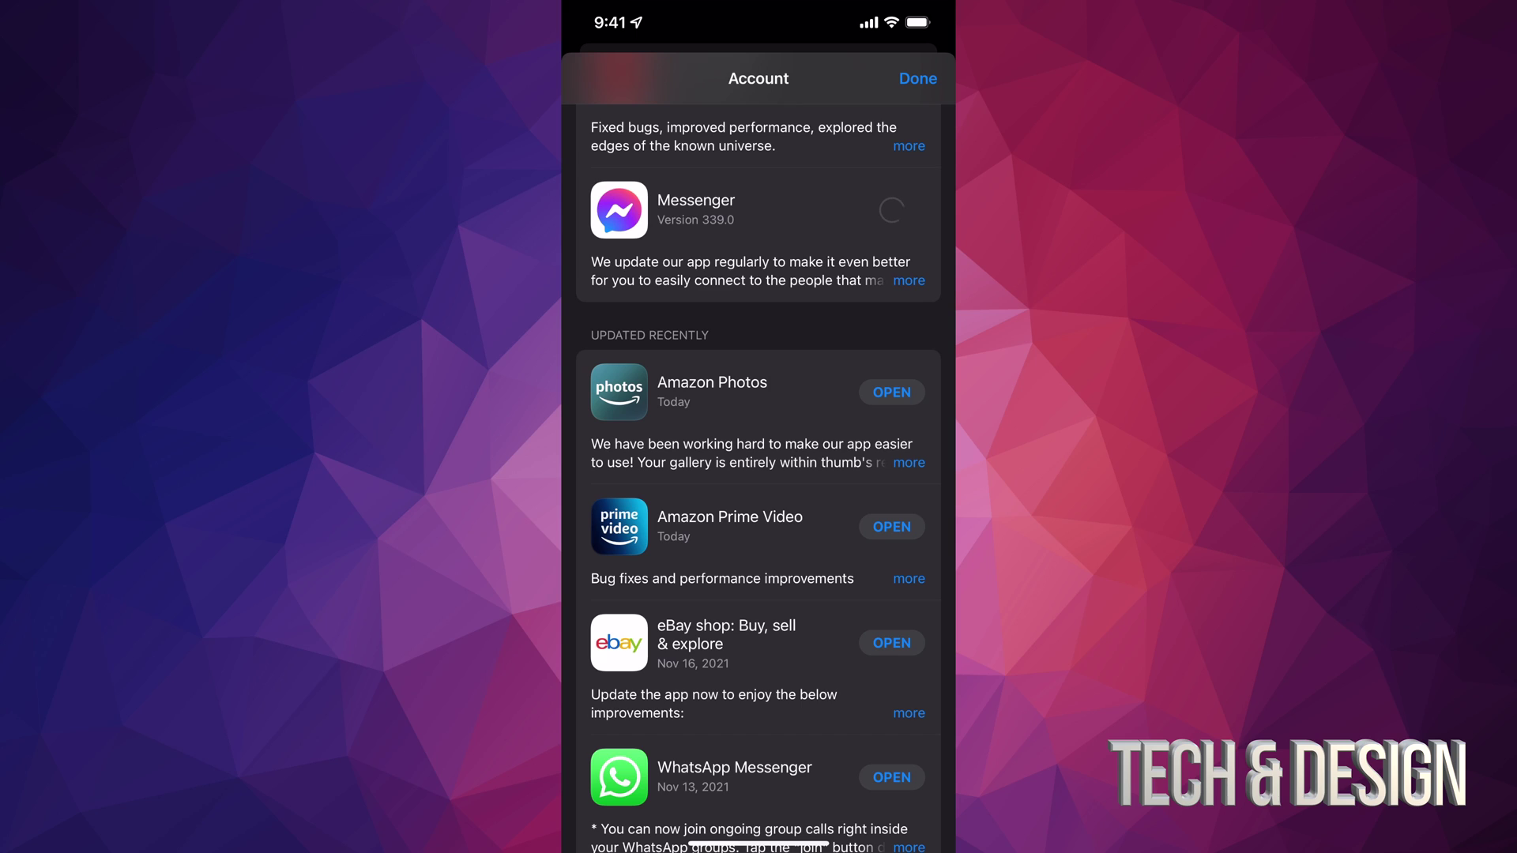
scroll(759, 474, "up", 5)
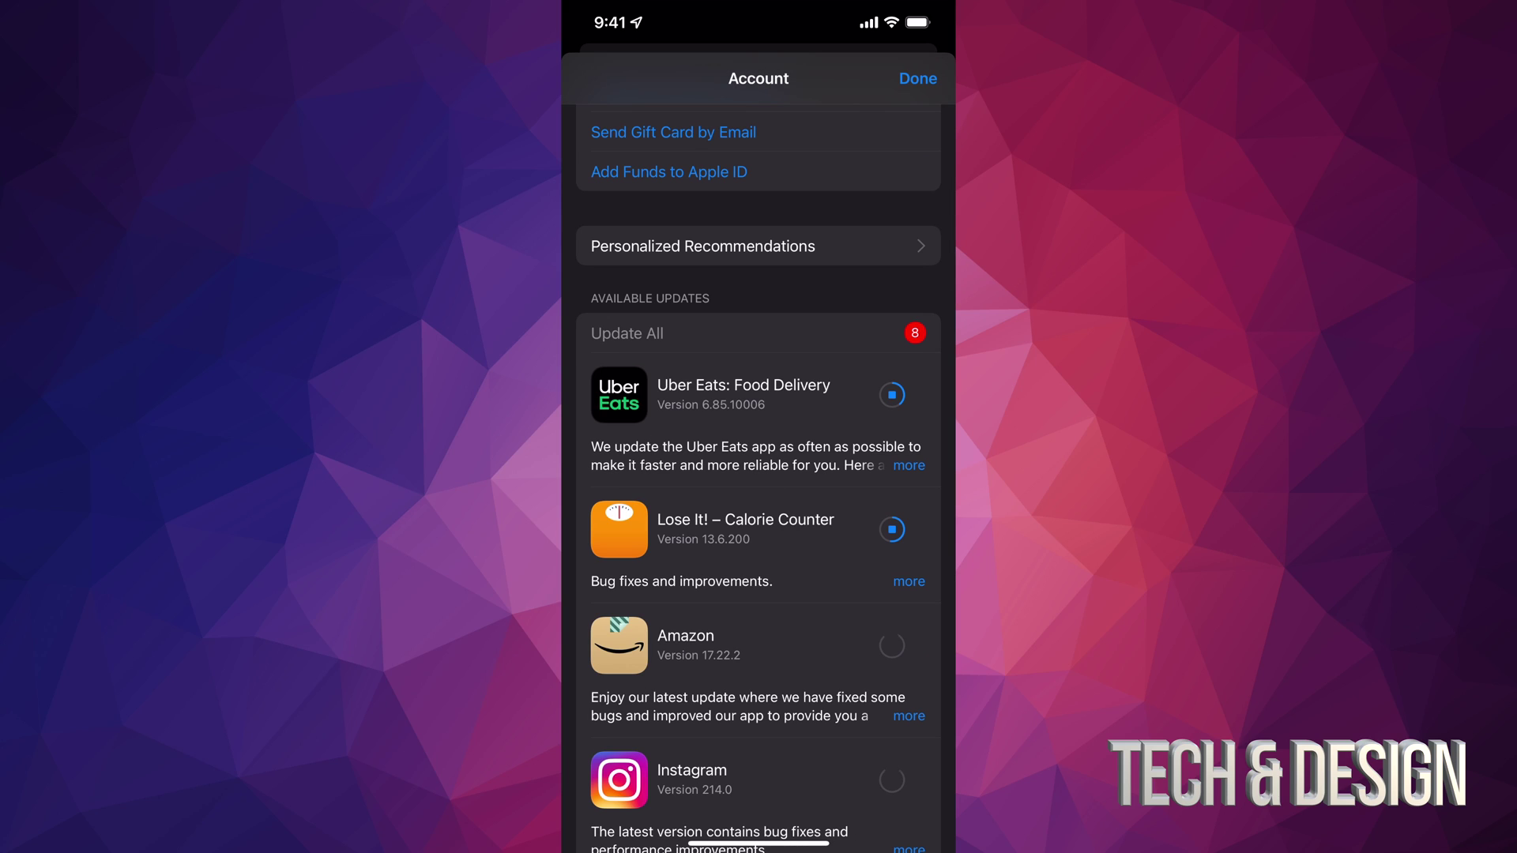